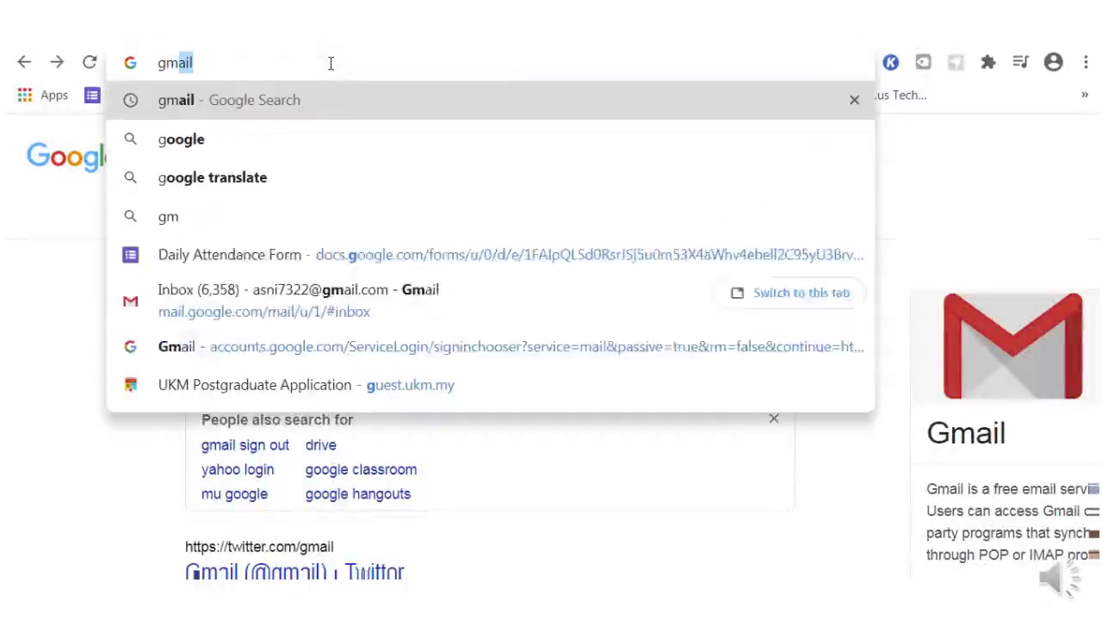
# Search Google for 'gmail' and follow the 'Gmail - Google' result to the account chooser
pyautogui.write('a')
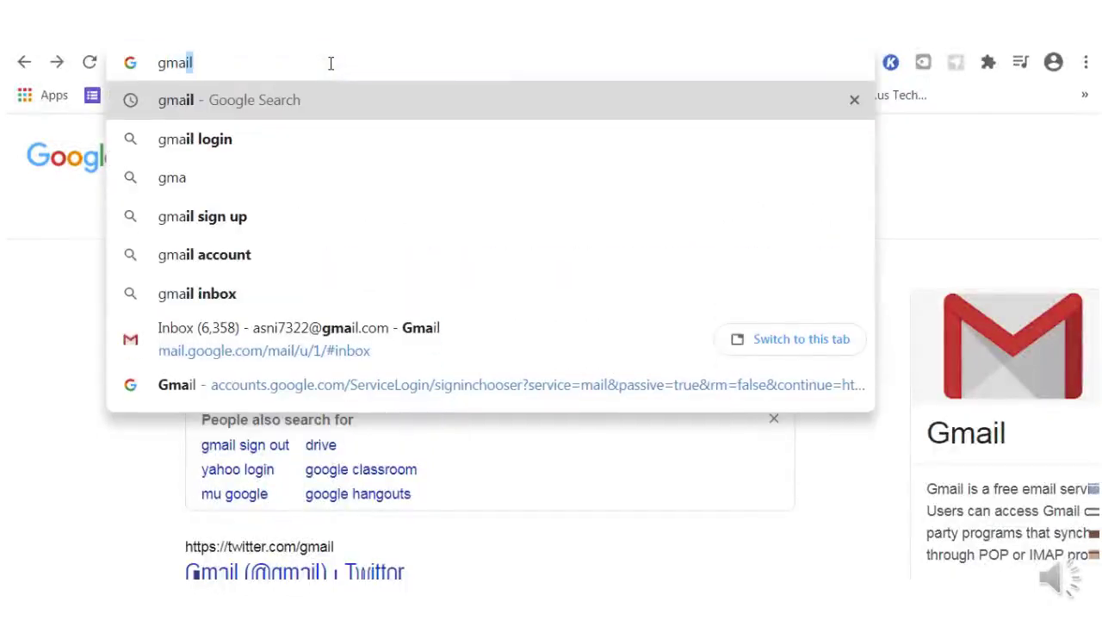
pyautogui.write('i')
pyautogui.press('BackSpace')
pyautogui.press('BackSpace')
pyautogui.write('il')
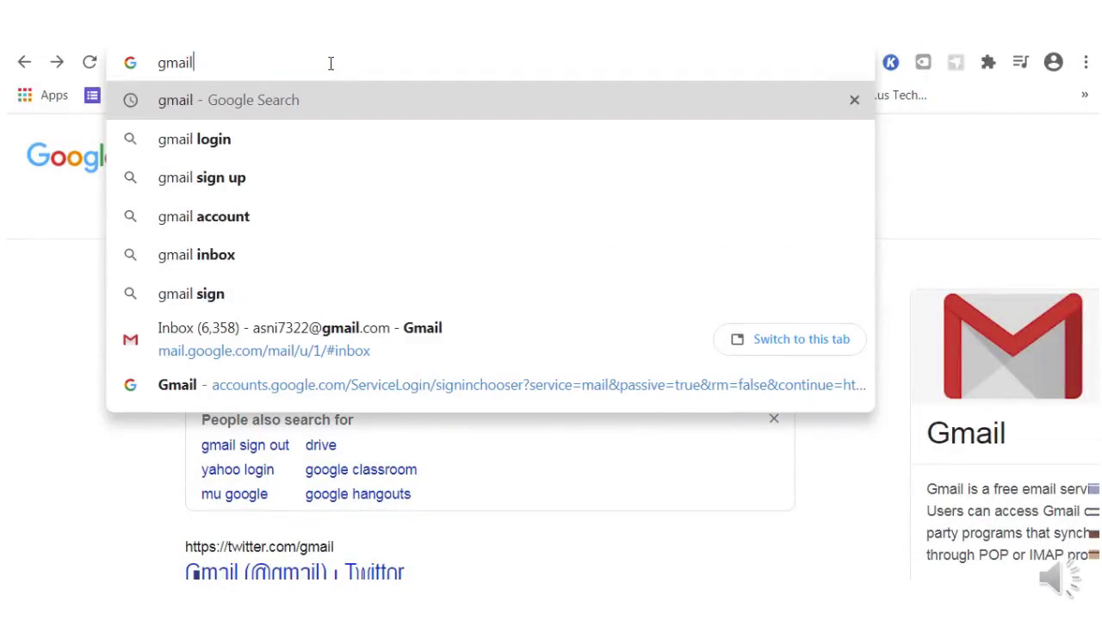
pyautogui.press('Return')
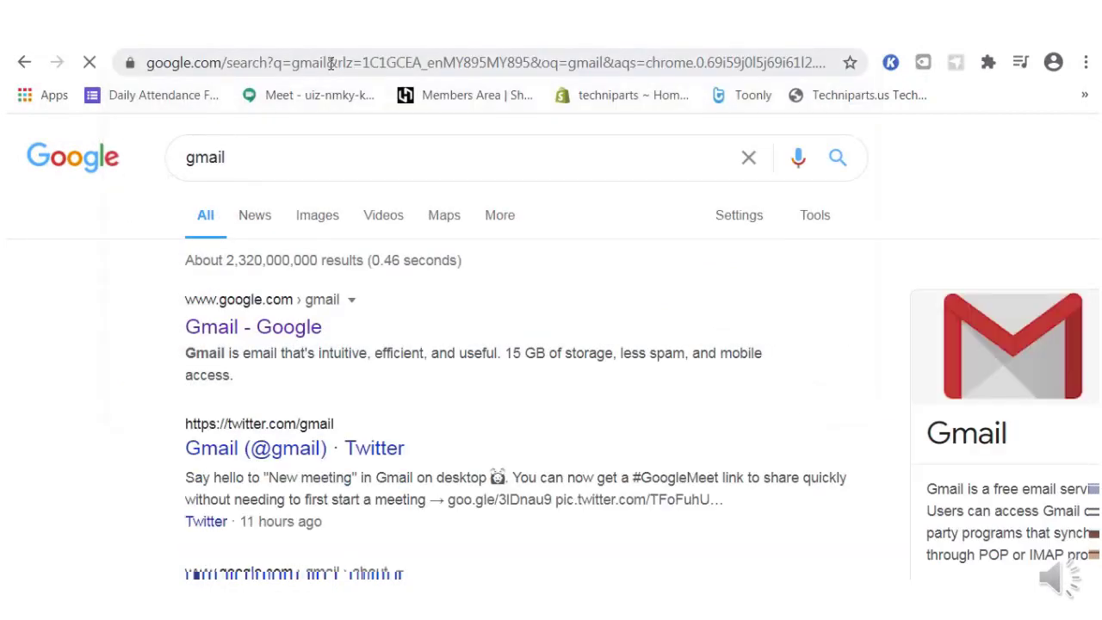
pyautogui.click(285, 335)
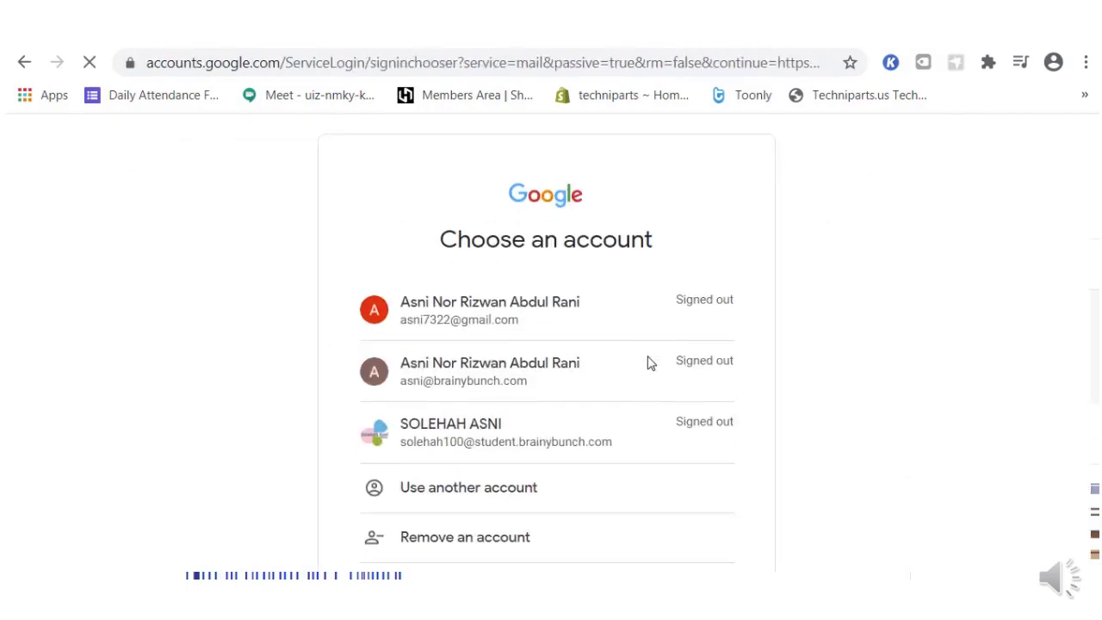
# Choose 'Use another account', replace the prefilled email with the student account's email, and submit
pyautogui.scroll(-1, 642, 371)
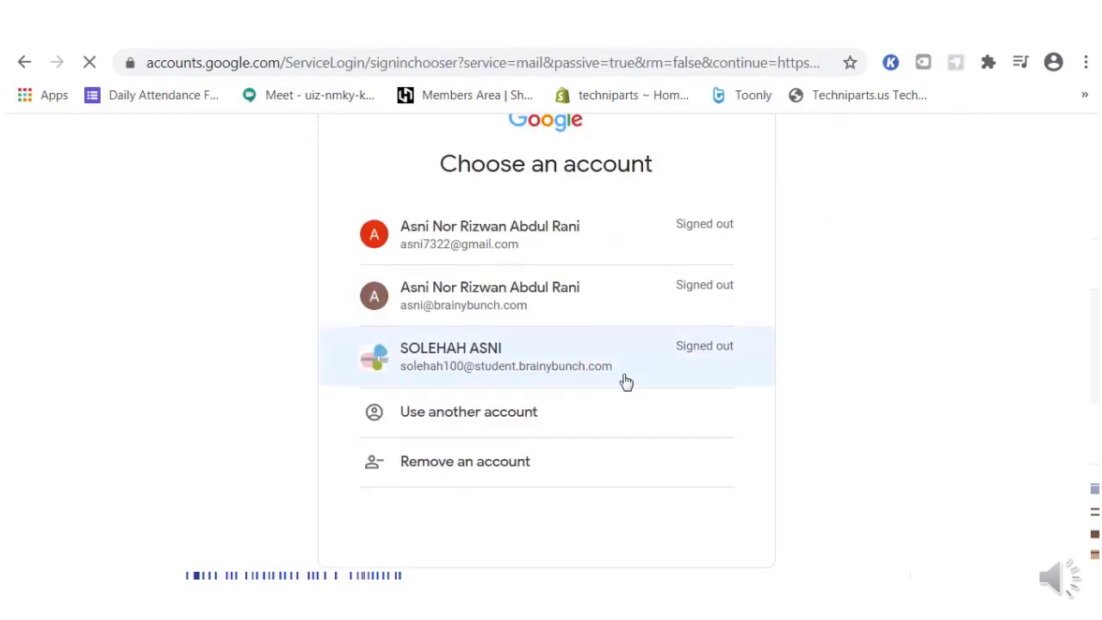
pyautogui.click(498, 424)
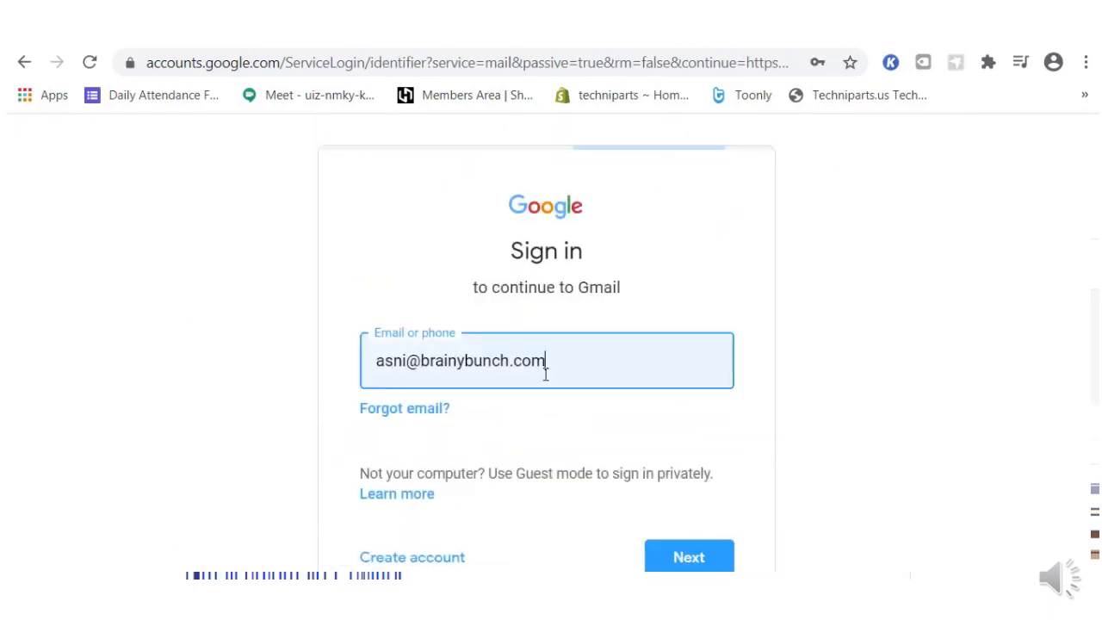
pyautogui.tripleClick(545, 374)
pyautogui.press('BackSpace')
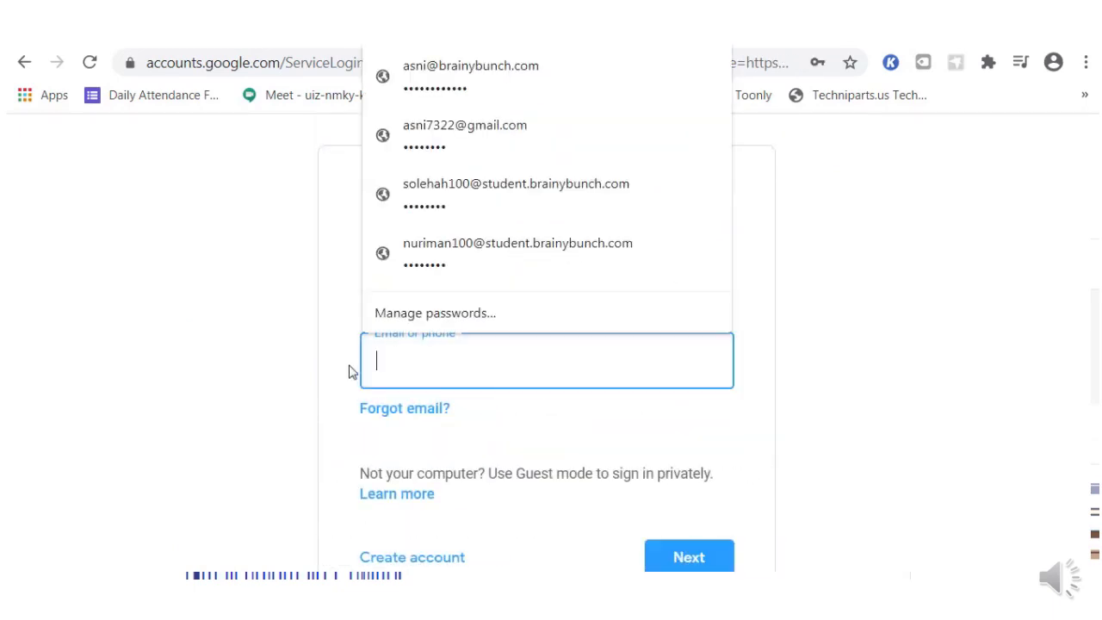
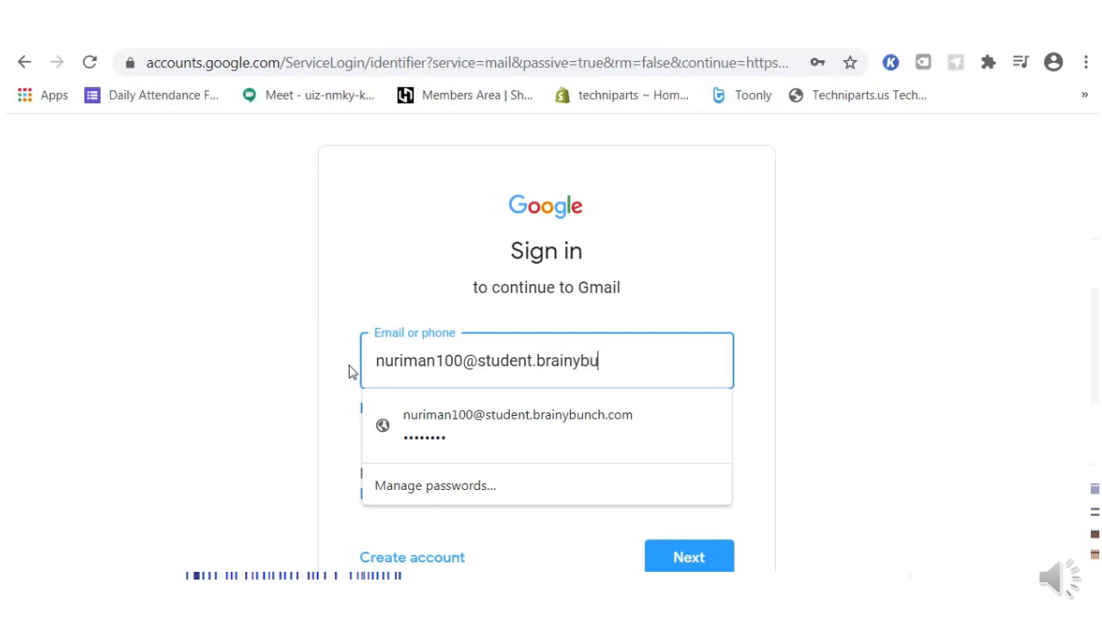
pyautogui.press('Return')
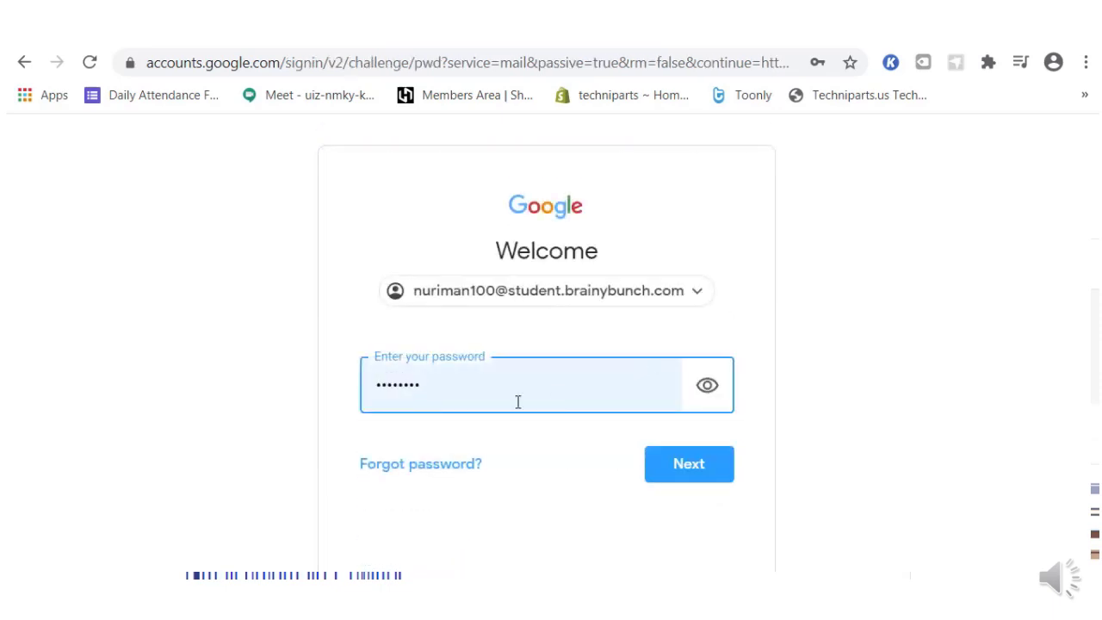
# Replace the autofilled password with the account password and submit it
pyautogui.press('BackSpace')
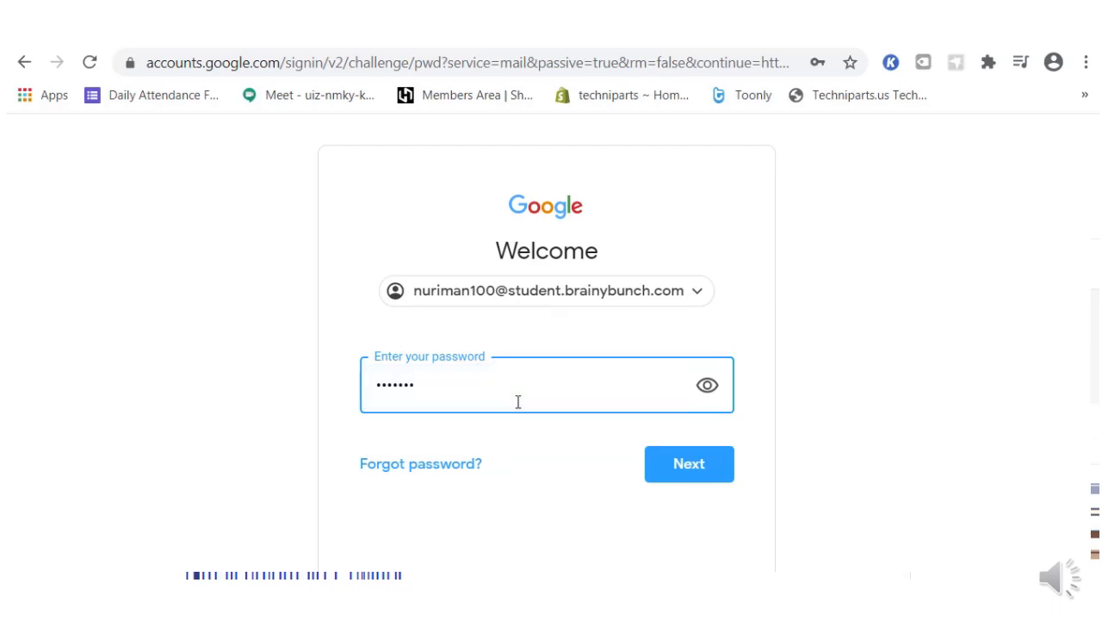
pyautogui.press('BackSpace')
pyautogui.press('BackSpace')
pyautogui.press('BackSpace')
pyautogui.write('*')
pyautogui.write('*******')
pyautogui.click(723, 472)
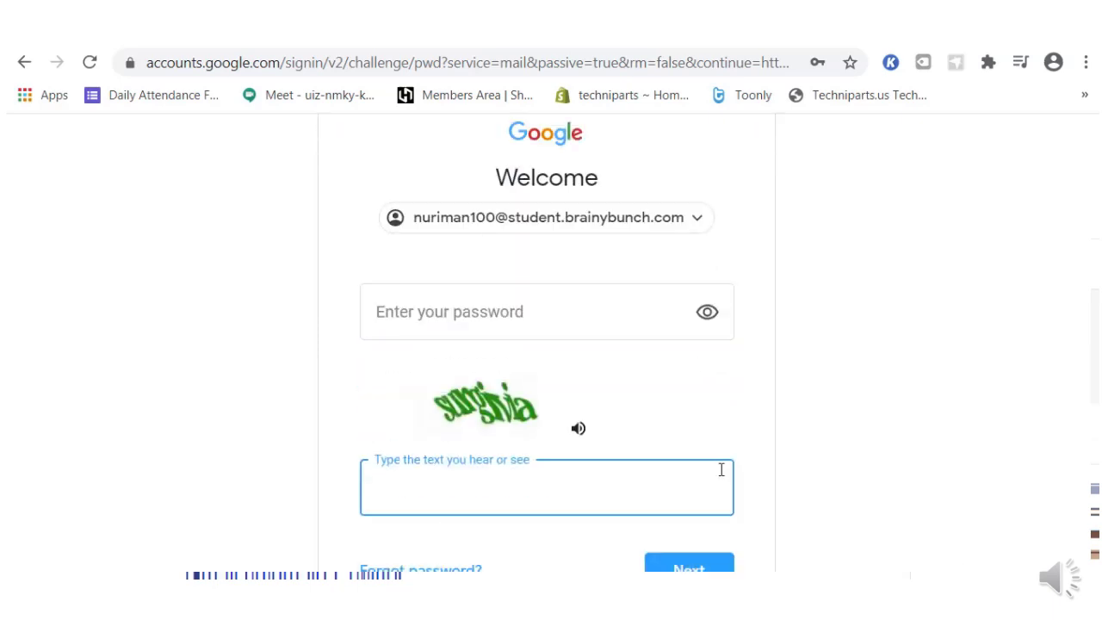
# Re-enter the account password along with the captcha text and submit the sign-in
pyautogui.click(521, 319)
pyautogui.write('xx')
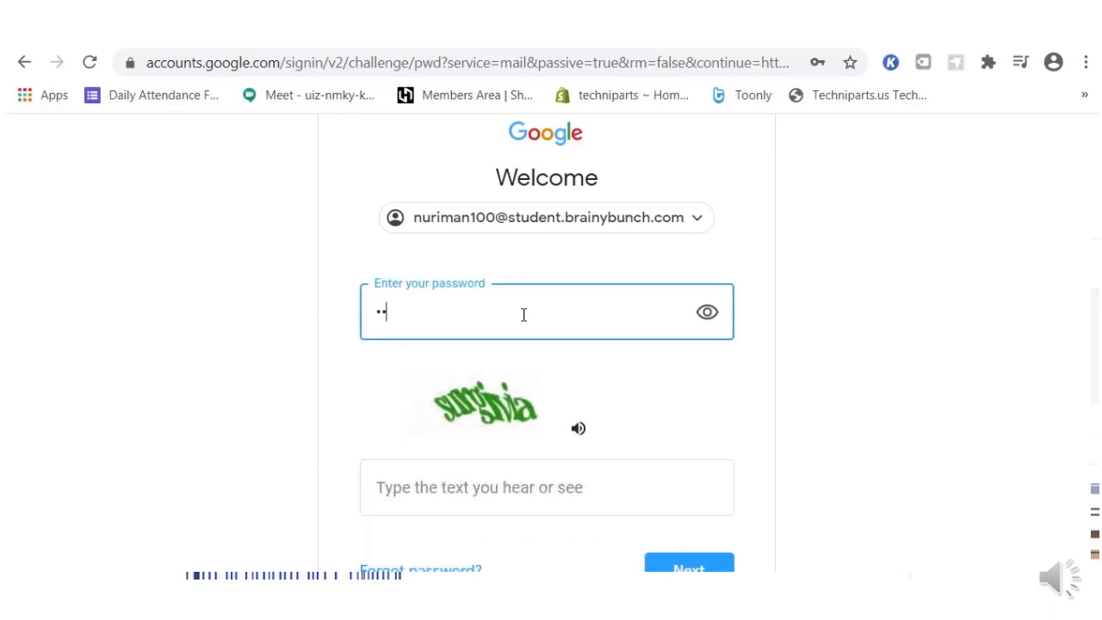
pyautogui.write('xxxx')
pyautogui.write('x')
pyautogui.click(540, 482)
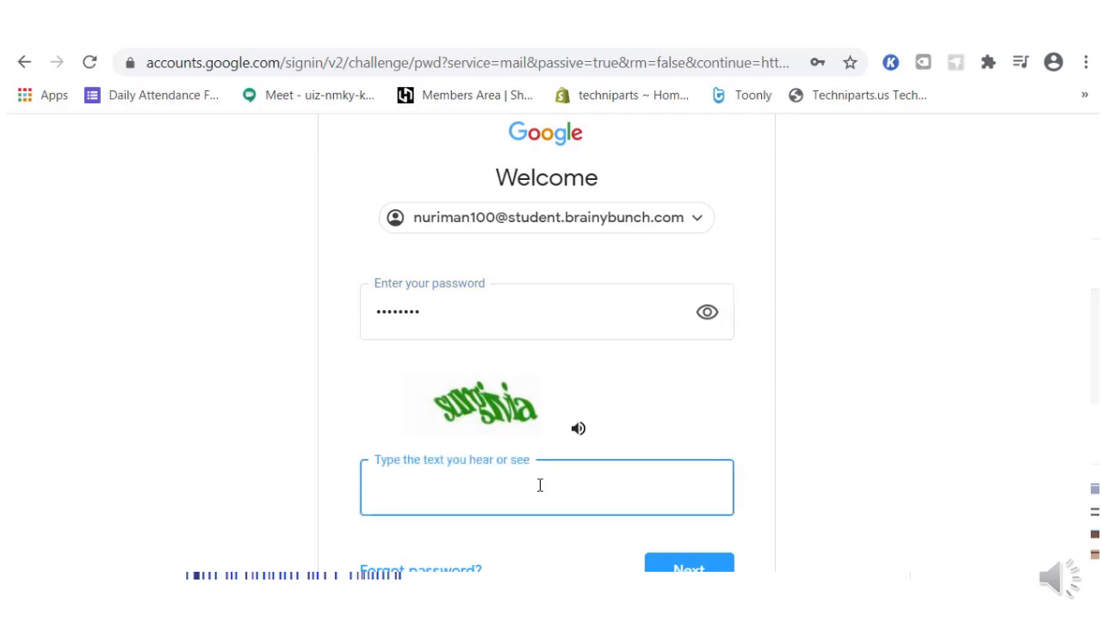
pyautogui.write('su')
pyautogui.write('rg')
pyautogui.write('ivia')
pyautogui.click(674, 566)
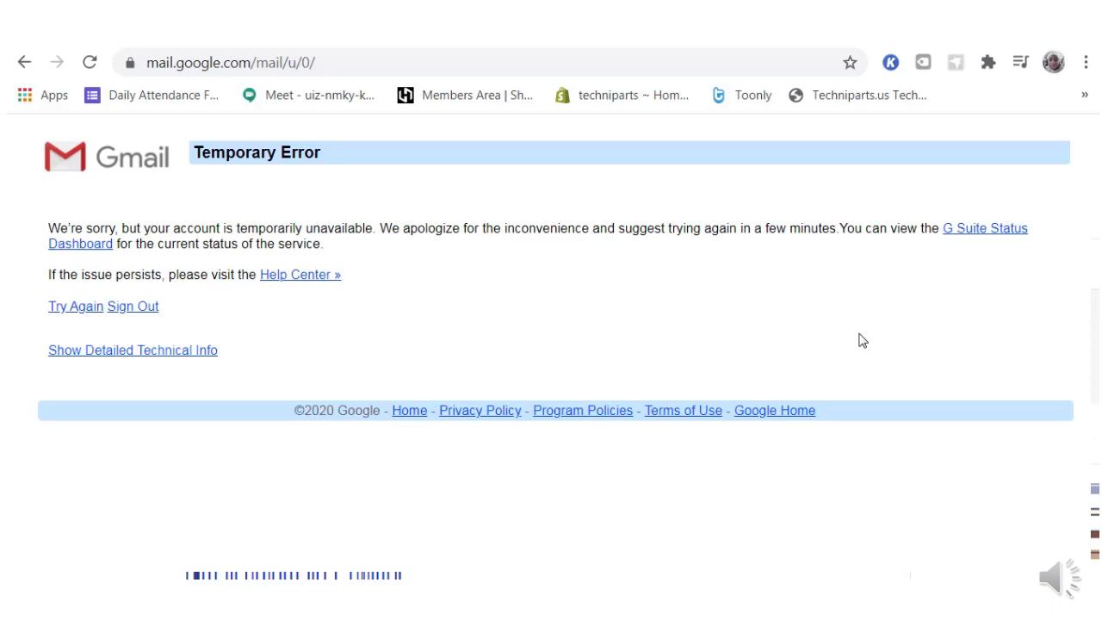
# Retry past Gmail's Temporary Error to load the inbox and open the Google apps menu
pyautogui.click(75, 310)
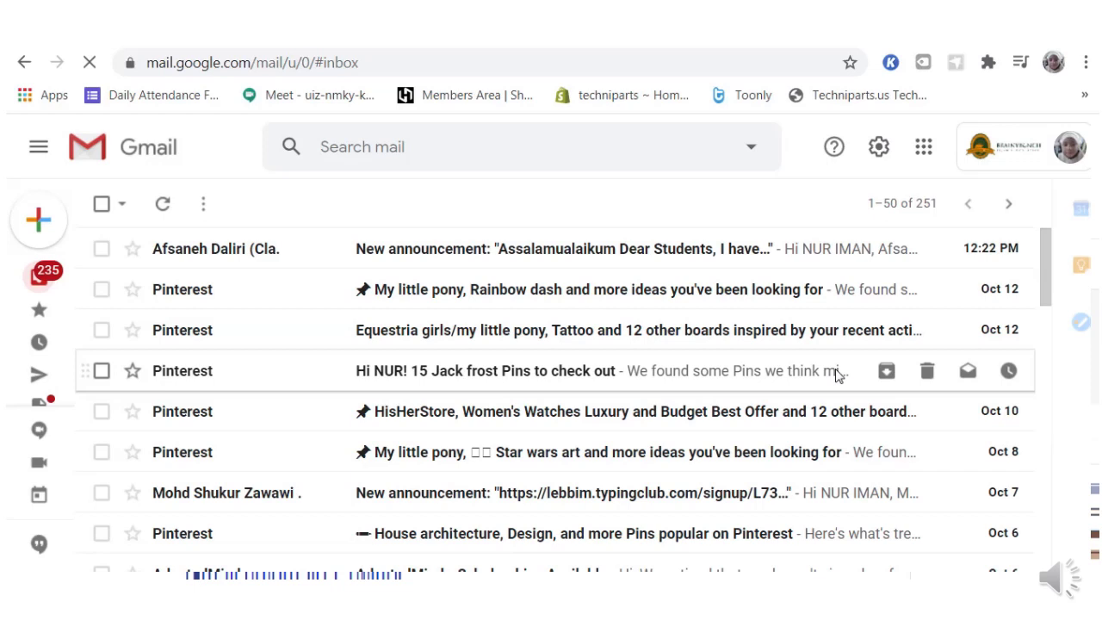
pyautogui.click(923, 152)
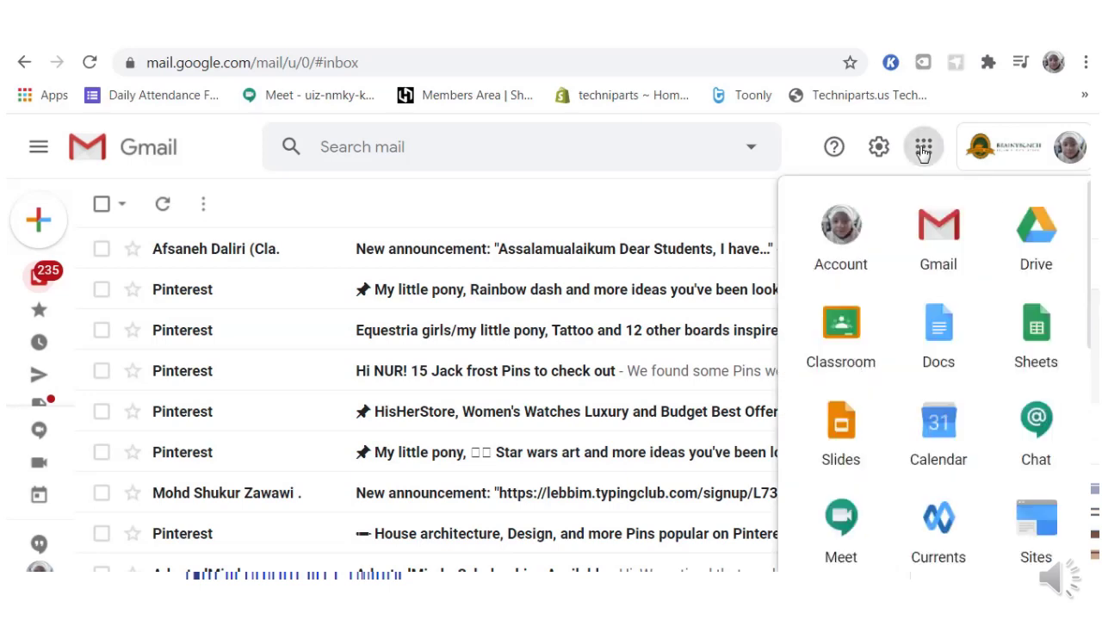
# Go to Google Account's Security settings and choose Password under 'Signing in to Google'
pyautogui.click(842, 229)
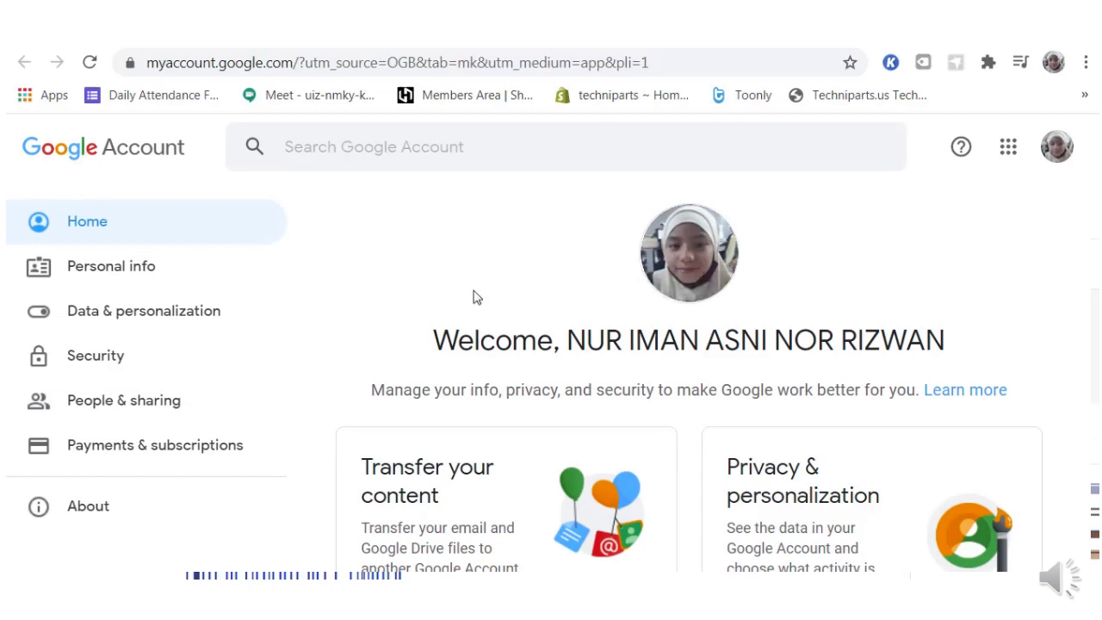
pyautogui.click(105, 358)
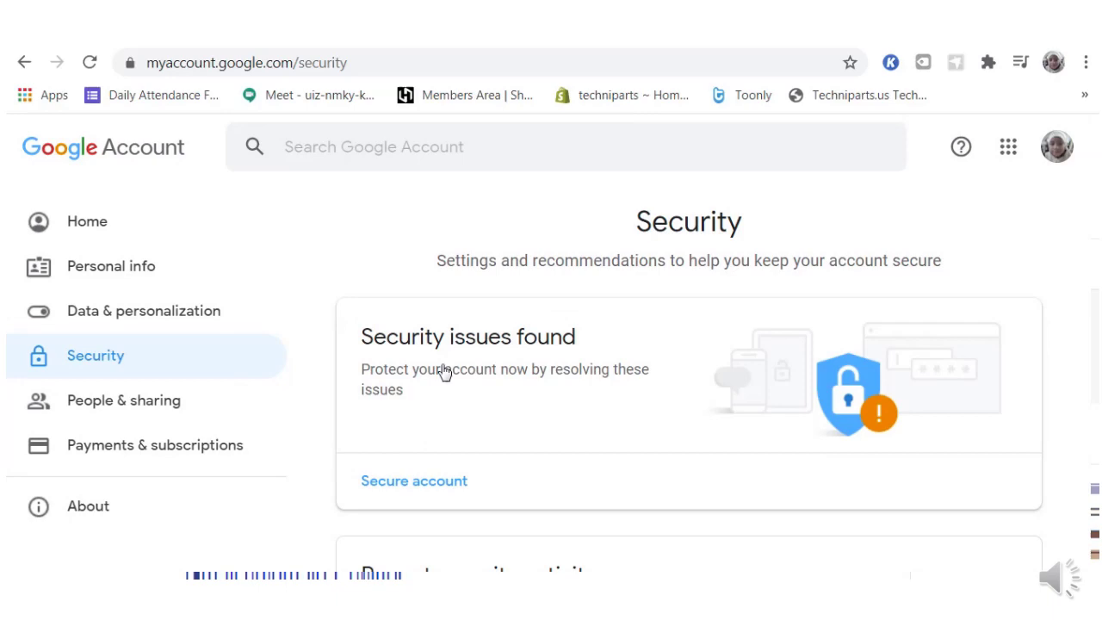
pyautogui.scroll(-1, 575, 399)
pyautogui.scroll(-1, 577, 400)
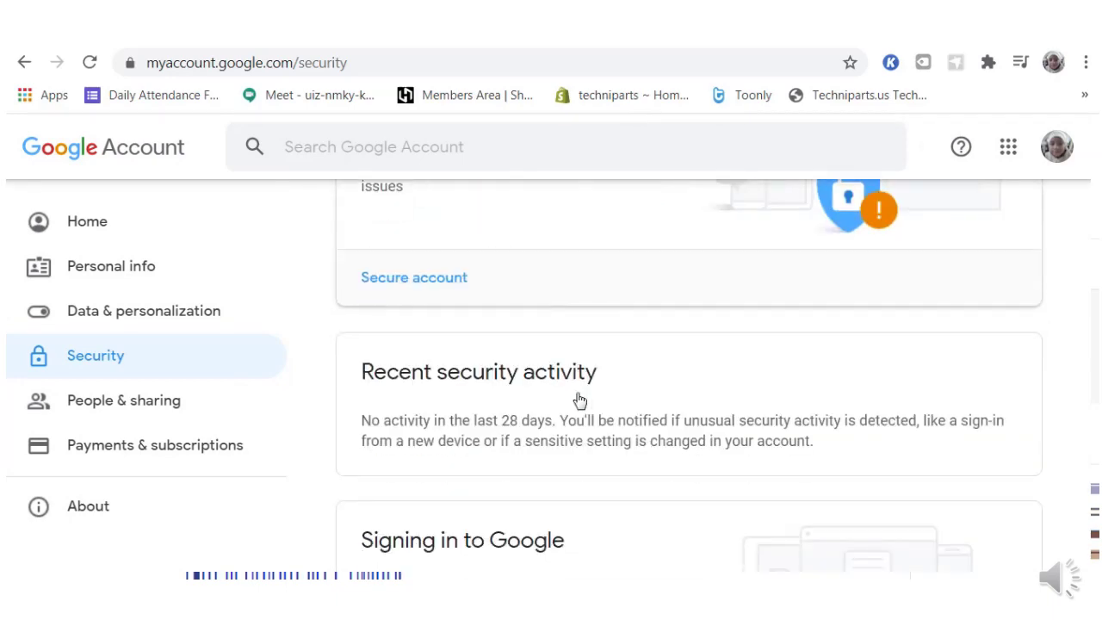
pyautogui.scroll(-1, 580, 400)
pyautogui.scroll(-1, 578, 399)
pyautogui.scroll(-1, 578, 400)
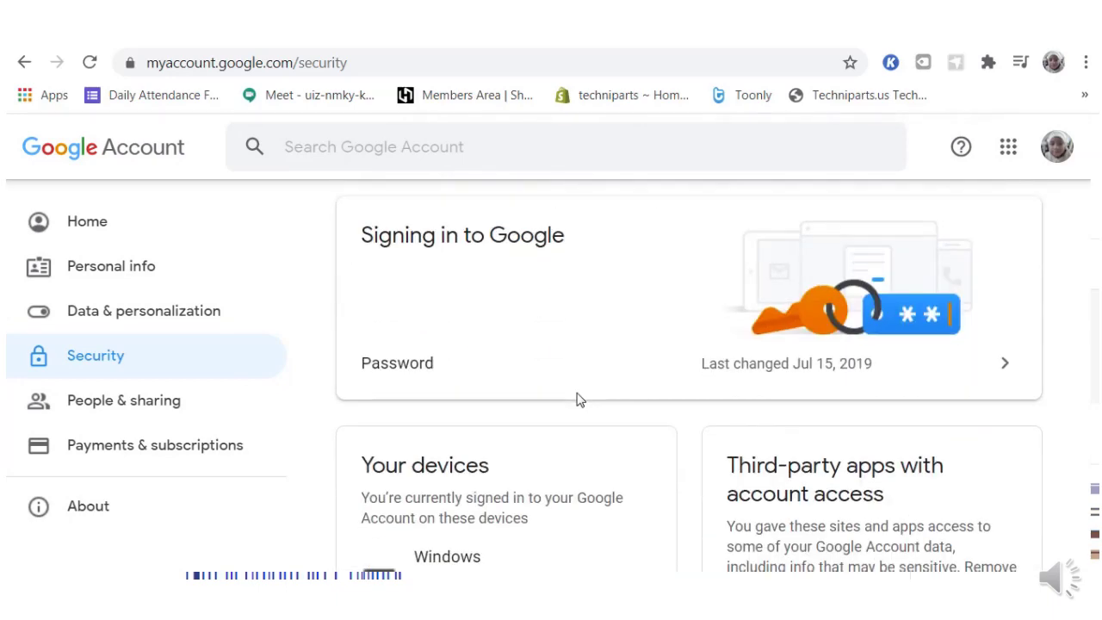
pyautogui.click(410, 372)
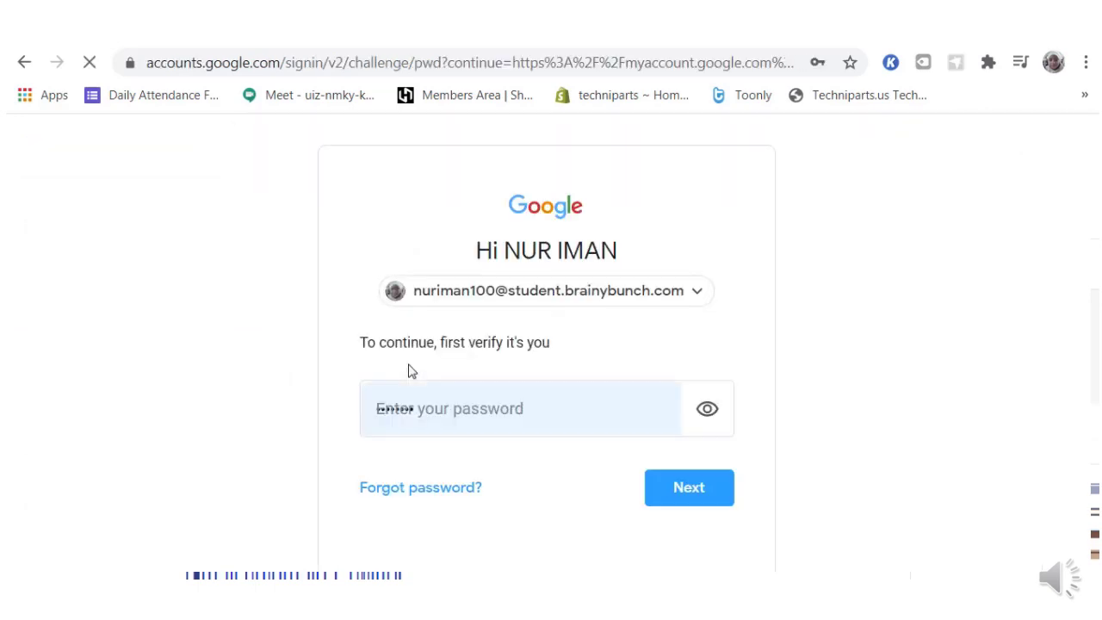
# Replace the prefilled password with the current password and submit it for verification
pyautogui.moveTo(473, 411); pyautogui.dragTo(363, 418)
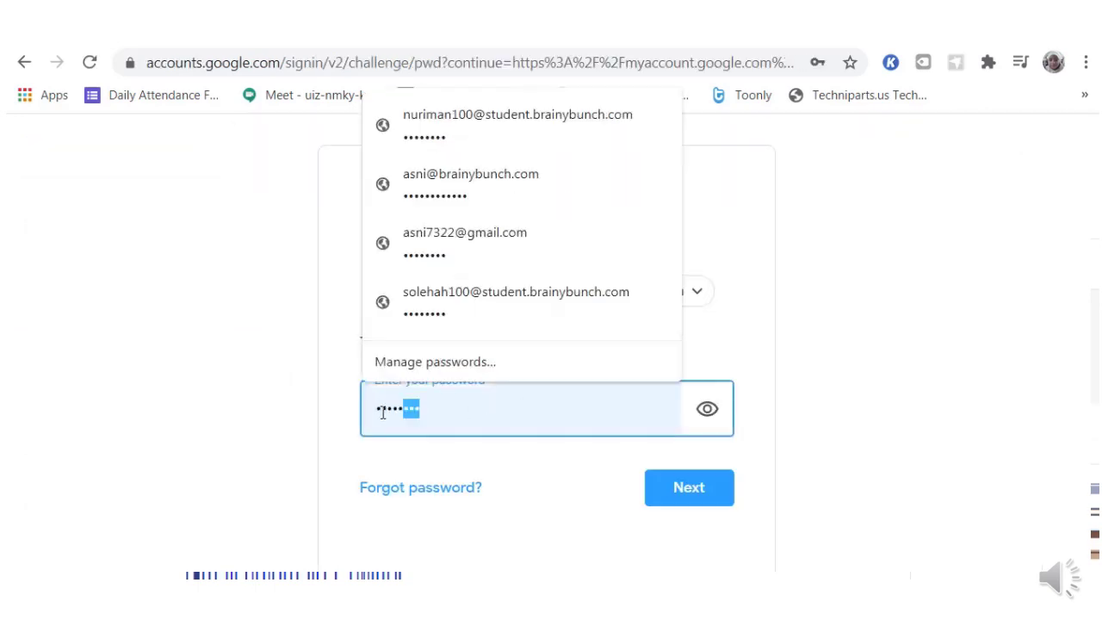
pyautogui.write('*')
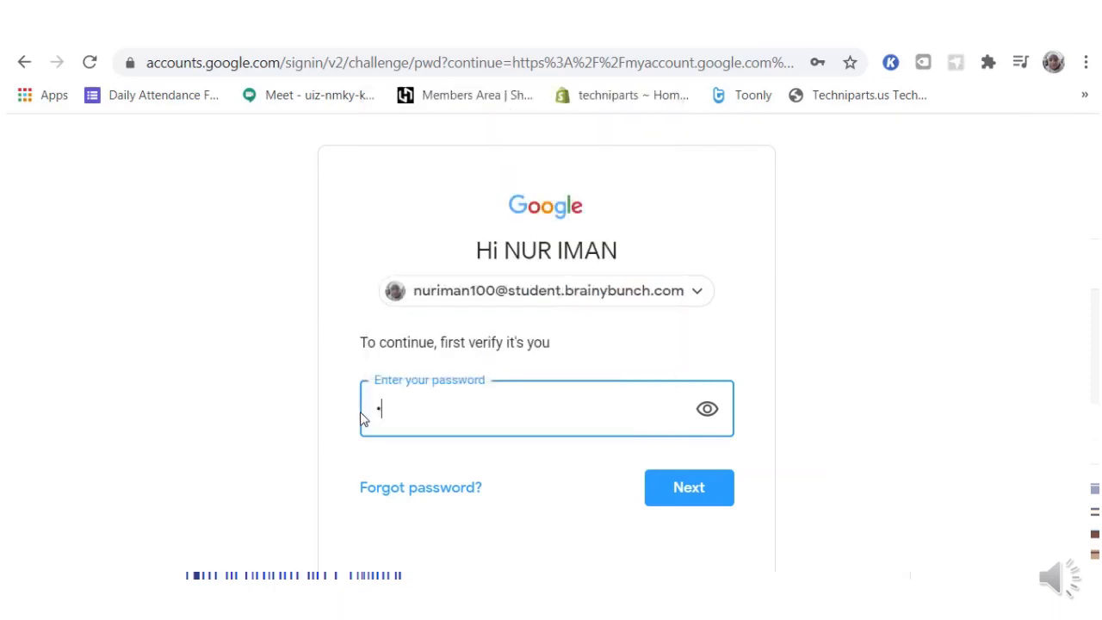
pyautogui.write('****')
pyautogui.write('***')
pyautogui.click(716, 488)
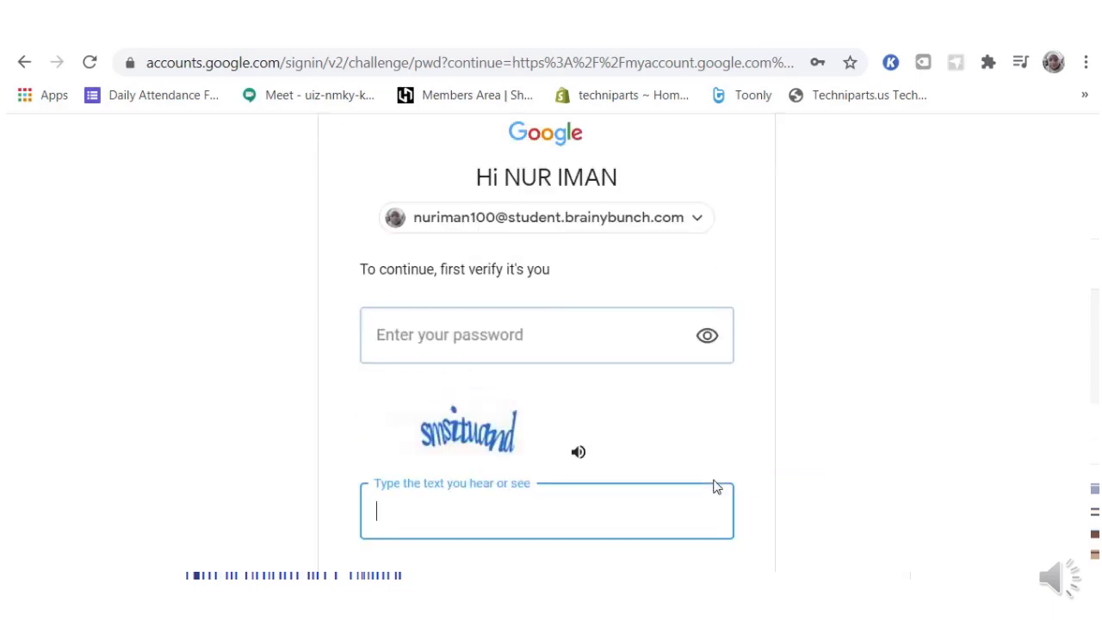
# Re-enter the current password plus the captcha answer and submit the verification
pyautogui.click(548, 335)
pyautogui.write('•••')
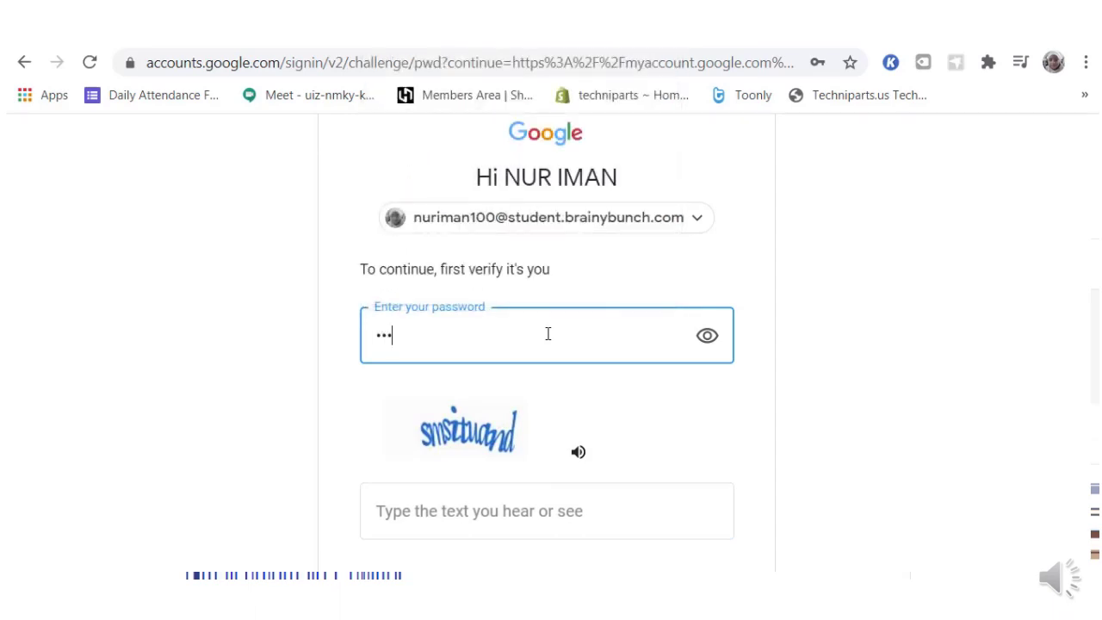
pyautogui.write('•••••')
pyautogui.click(539, 512)
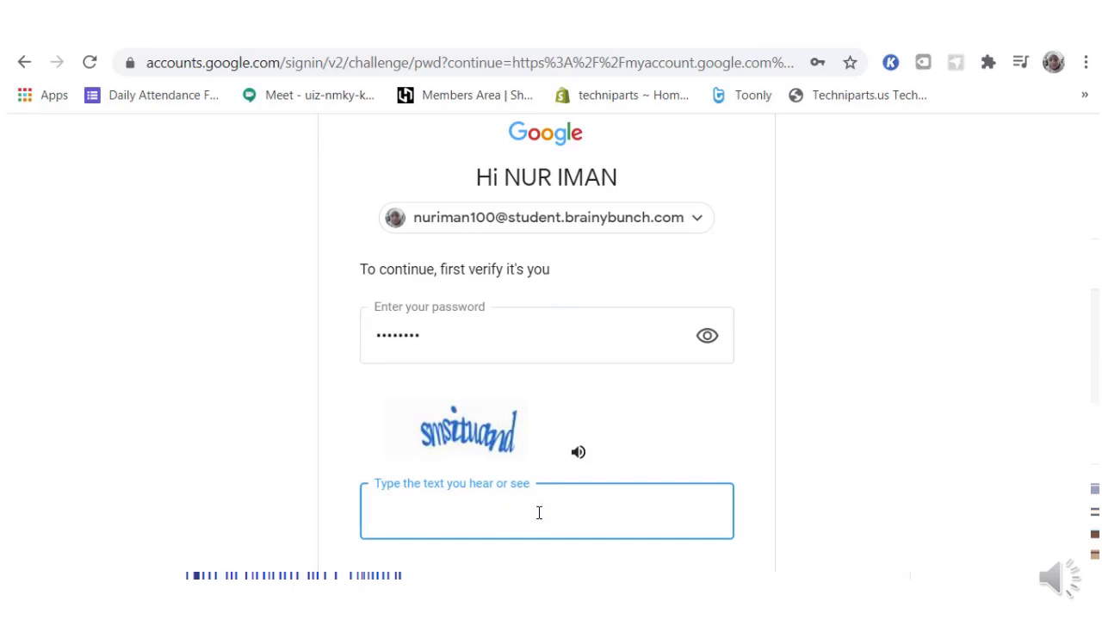
pyautogui.write('sm')
pyautogui.write('sit')
pyautogui.write('ua')
pyautogui.write('and')
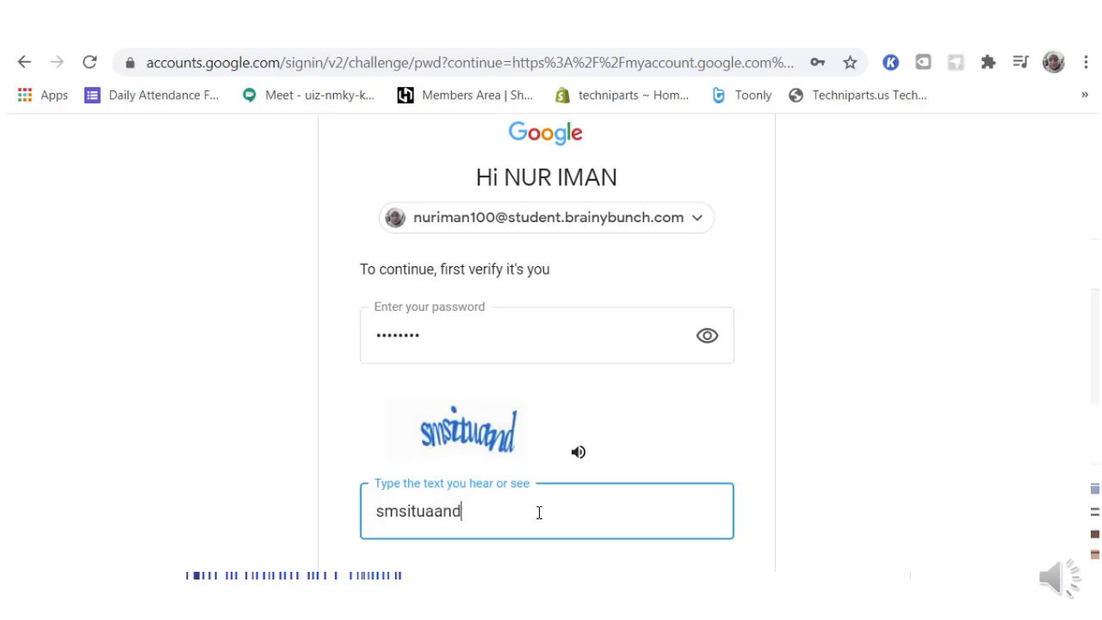
pyautogui.press('Return')
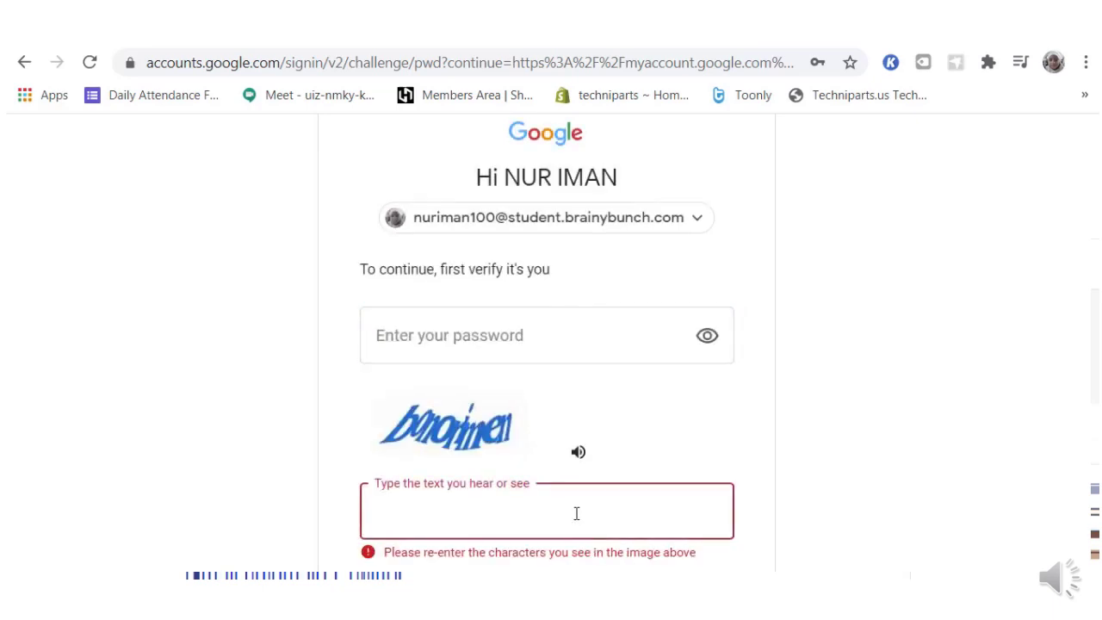
# Answer the new captcha, retype the current password, and resubmit the verification
pyautogui.write('b')
pyautogui.write('o')
pyautogui.write('n')
pyautogui.write('o')
pyautogui.write('r')
pyautogui.write('ine')
pyautogui.write('n')
pyautogui.click(567, 349)
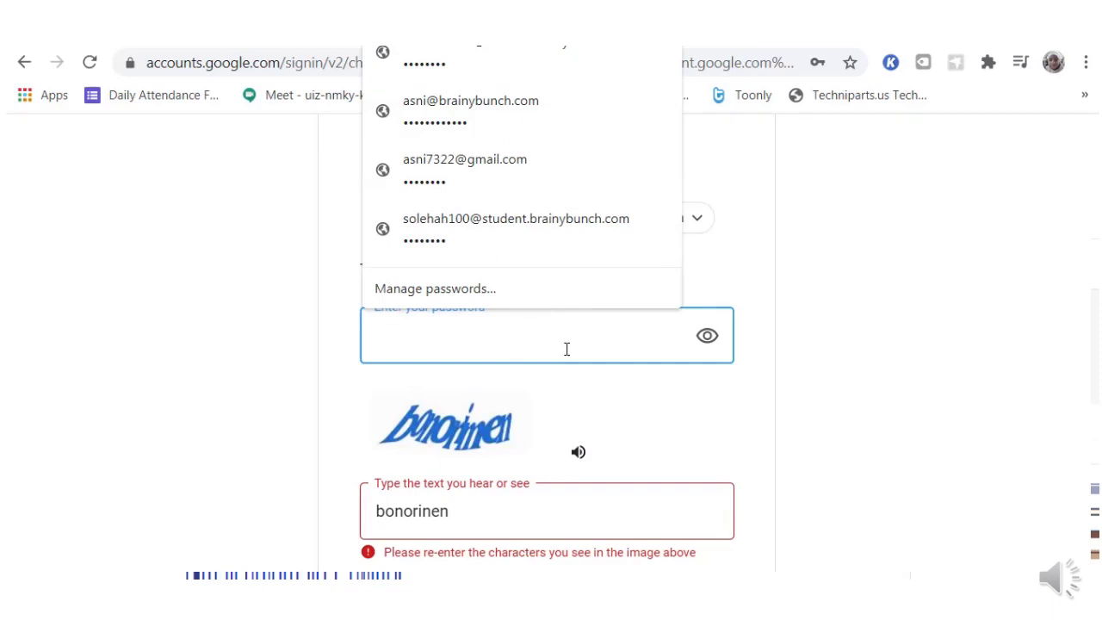
pyautogui.write('••••')
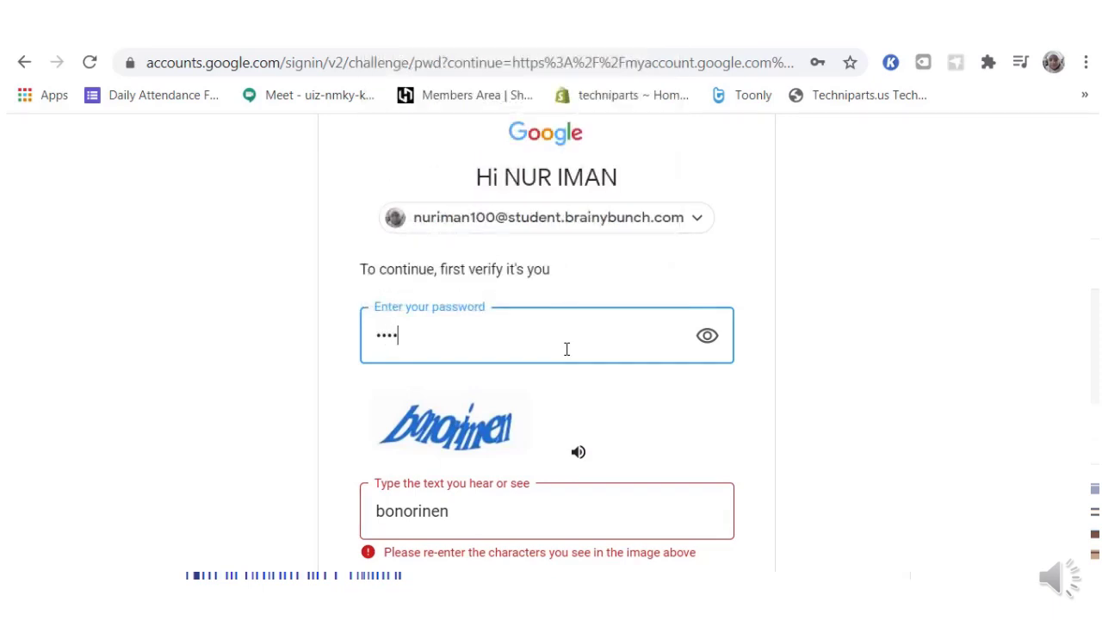
pyautogui.write('••••')
pyautogui.press('Return')
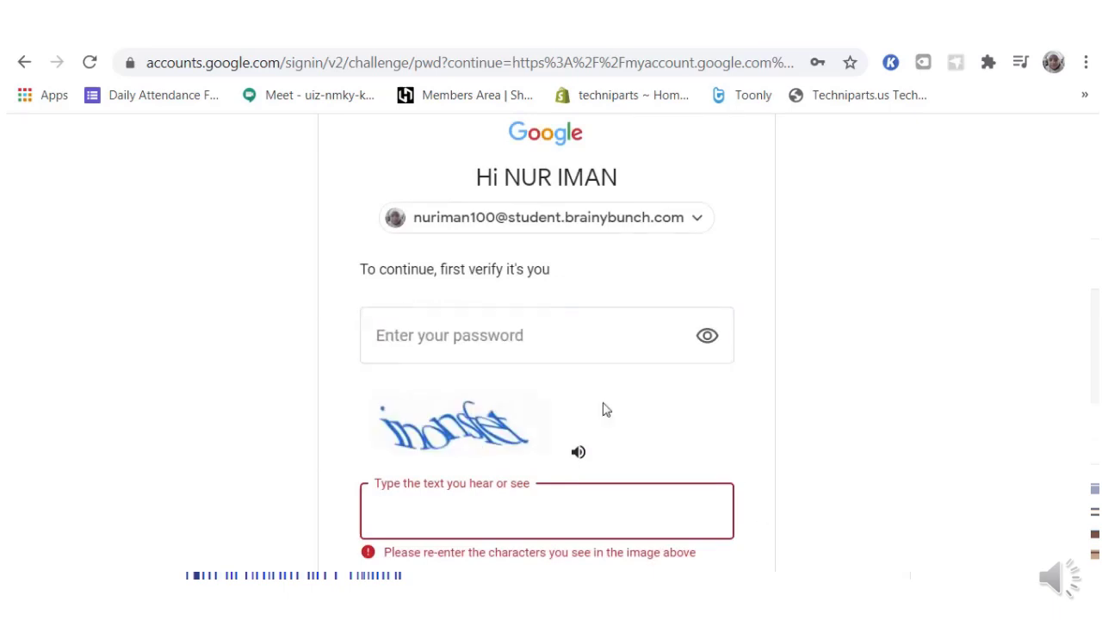
# Retype the current password with the next captcha answer until verification reaches password settings
pyautogui.click(547, 338)
pyautogui.write('***')
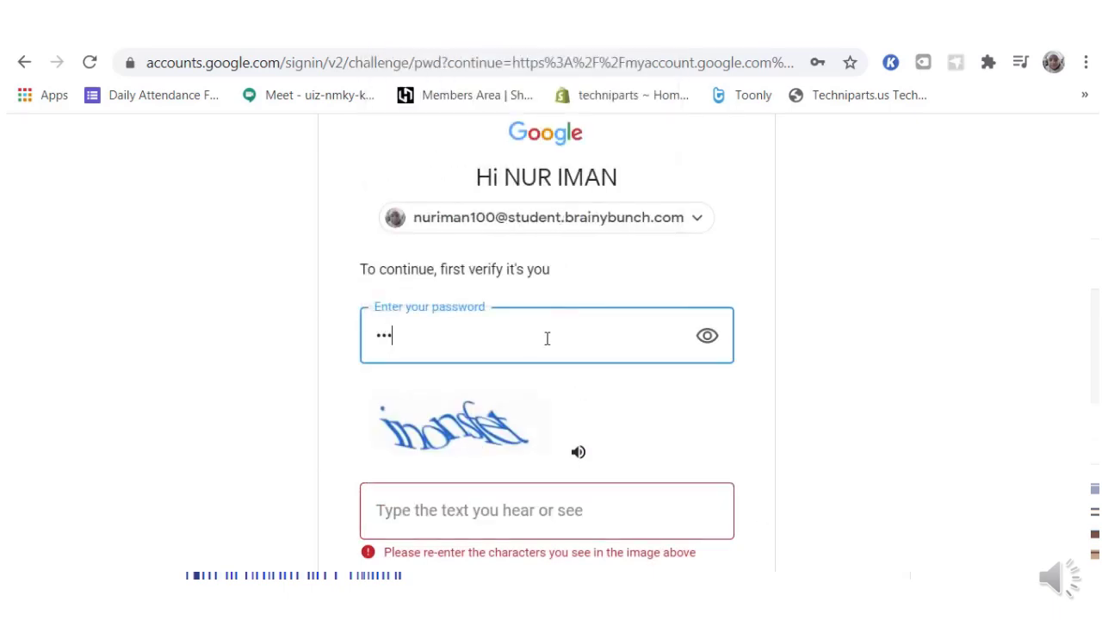
pyautogui.write('*****')
pyautogui.click(541, 505)
pyautogui.write('n')
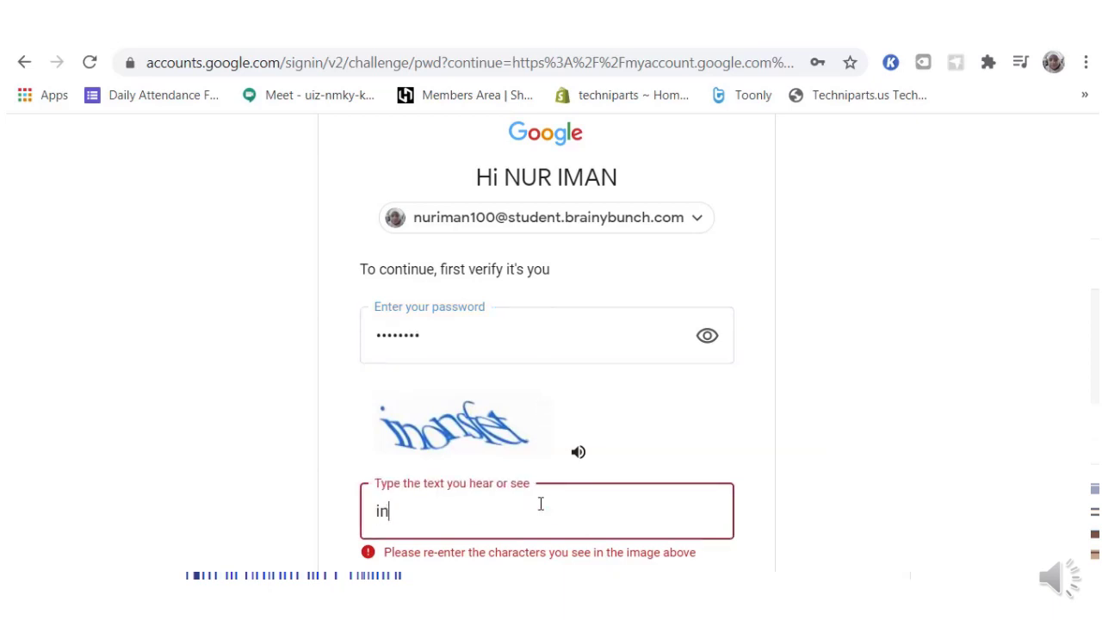
pyautogui.write('ons')
pyautogui.write('fet')
pyautogui.press('Return')
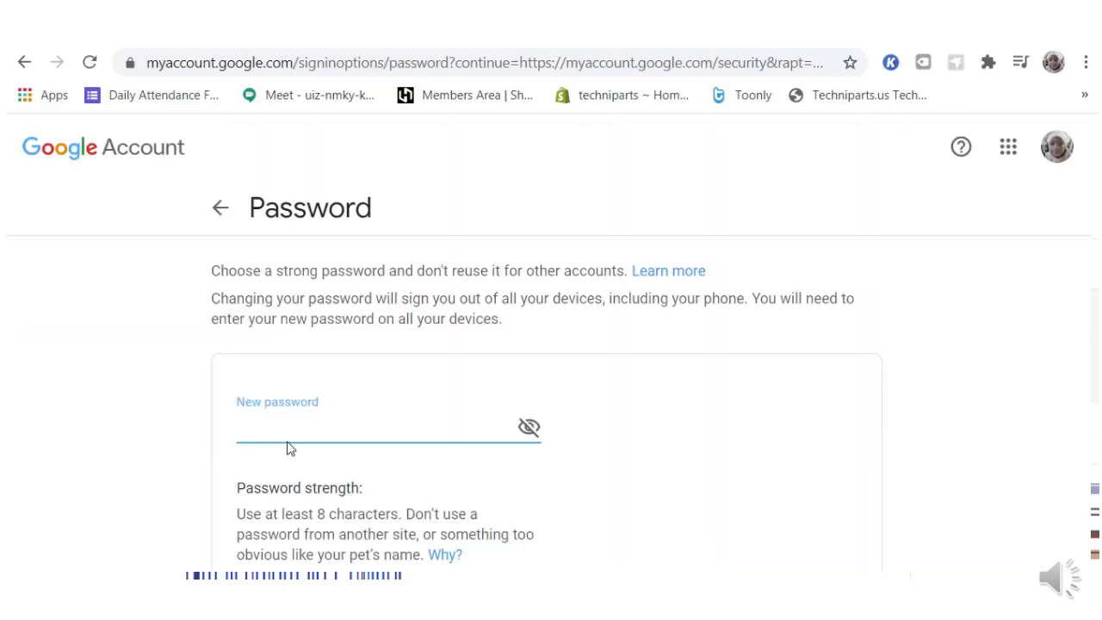
# Enter an eight-character new password in the New password field
pyautogui.click(281, 433)
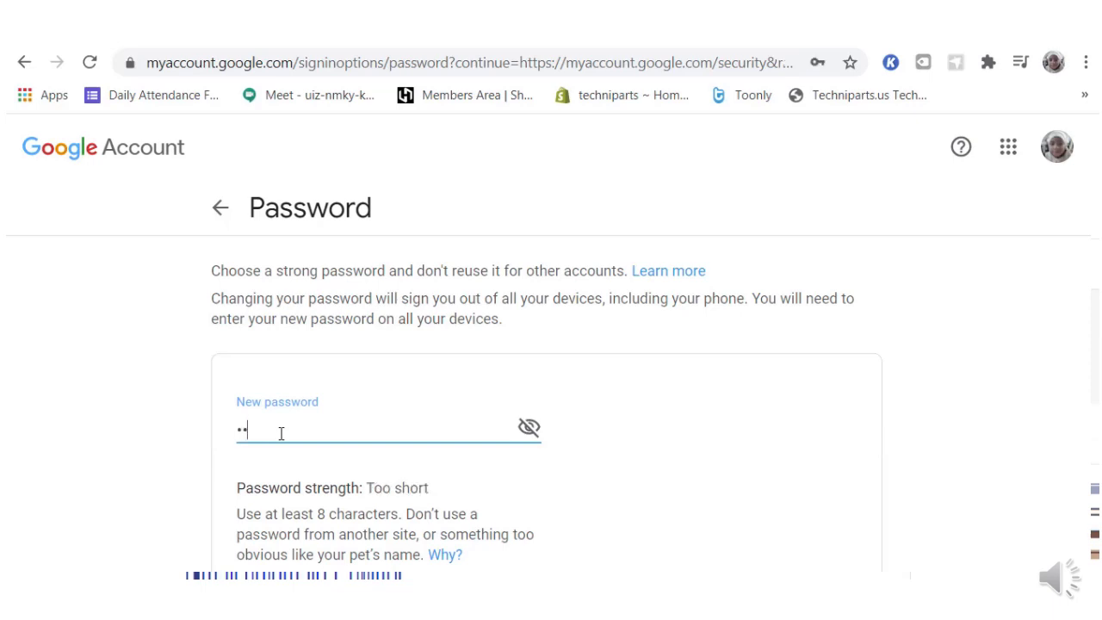
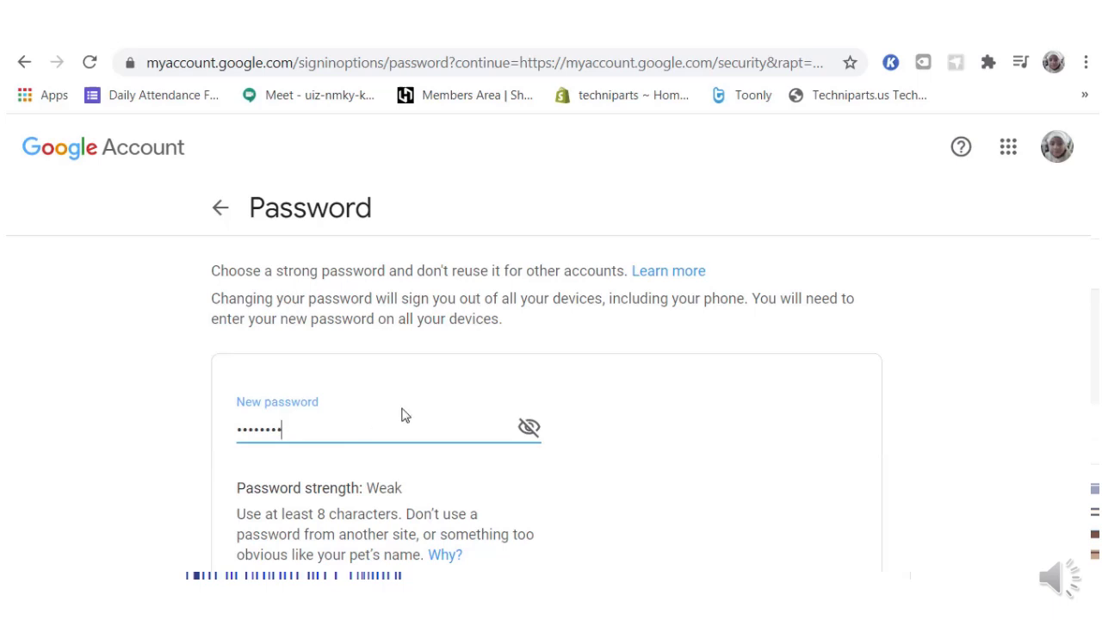
pyautogui.scroll(-2, 668, 437)
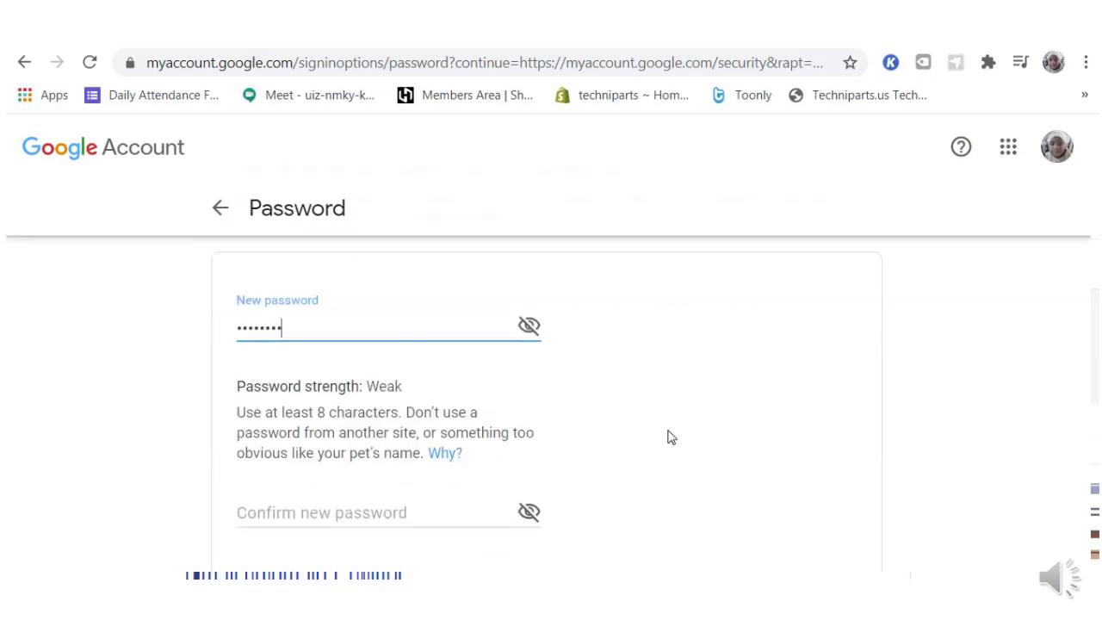
# Repeat the new password in Confirm new password and apply the change
pyautogui.click(397, 502)
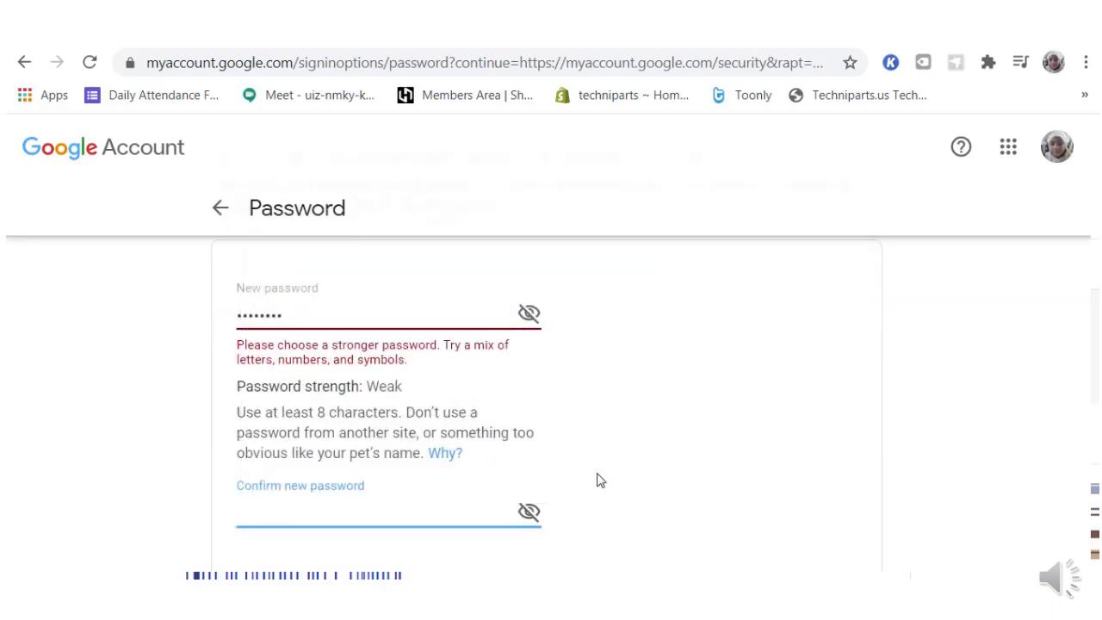
pyautogui.write('•••')
pyautogui.write('•••••')
pyautogui.scroll(-1, 693, 438)
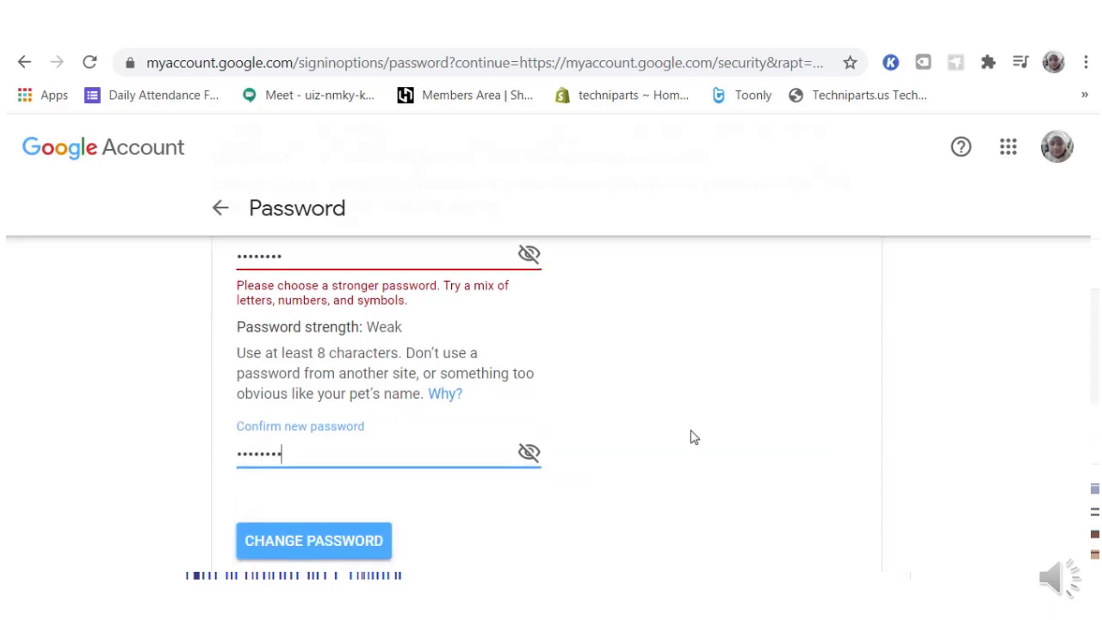
pyautogui.click(322, 541)
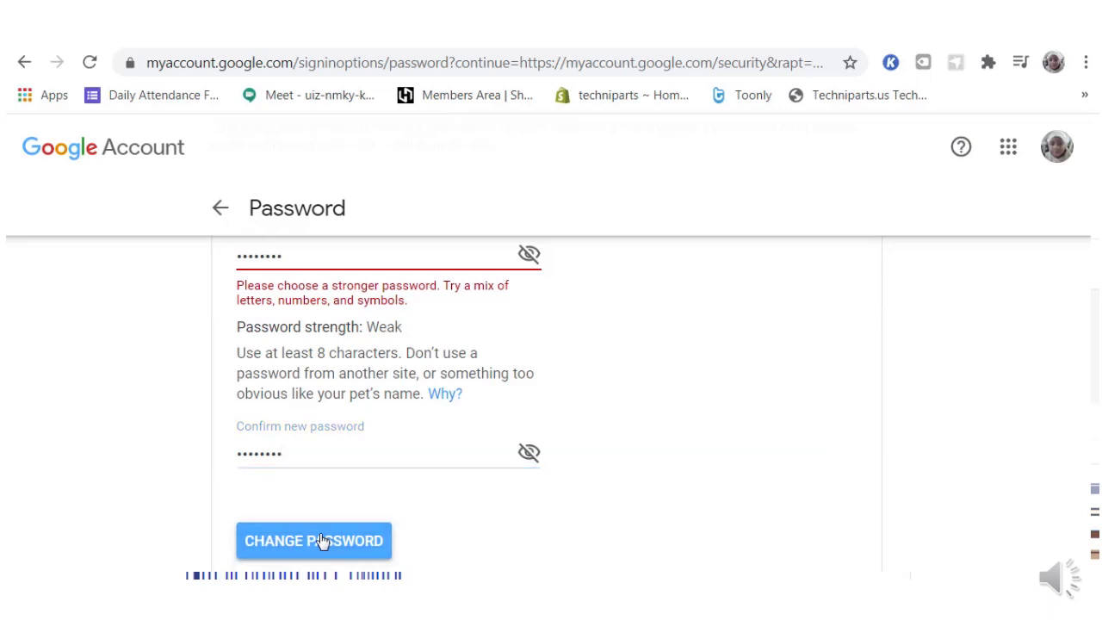